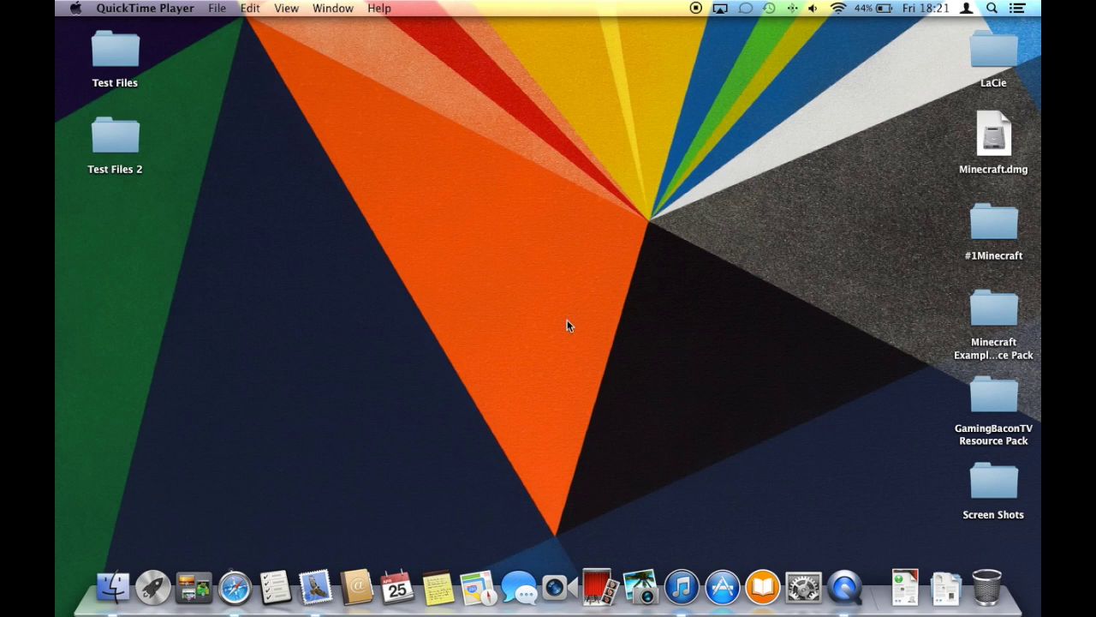
# Activate Finder, select the six right-column desktop icons, then clear the selection
pyautogui.click(555, 251)
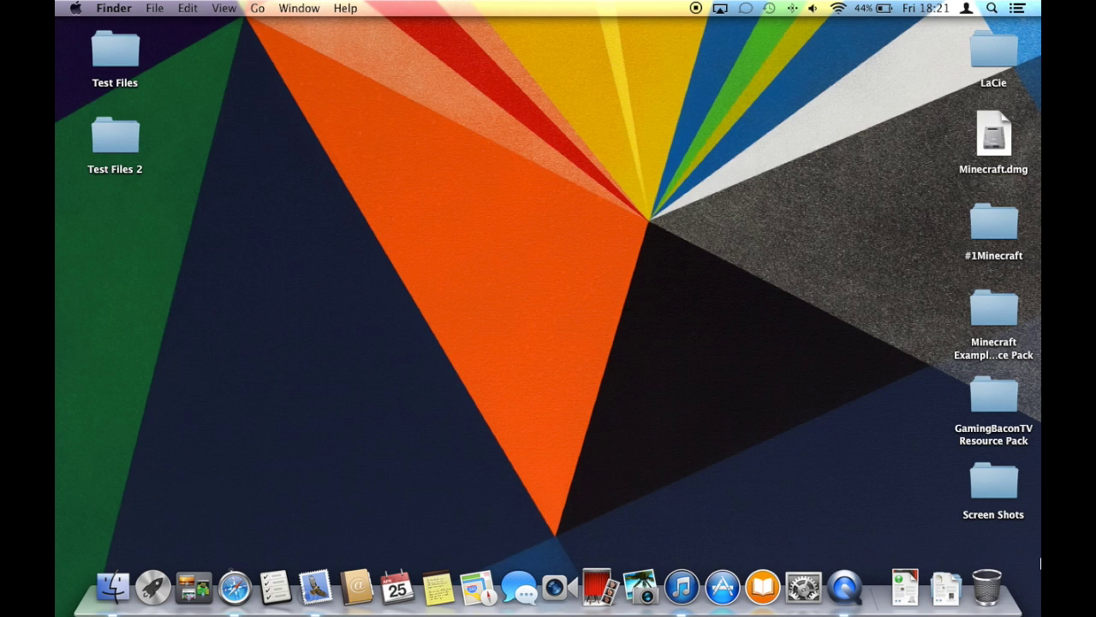
pyautogui.moveTo(1040, 547); pyautogui.dragTo(539, 259)
pyautogui.moveTo(1005, 545); pyautogui.dragTo(914, 34)
pyautogui.click(722, 203)
pyautogui.moveTo(982, 545); pyautogui.dragTo(540, 68)
pyautogui.click(471, 120)
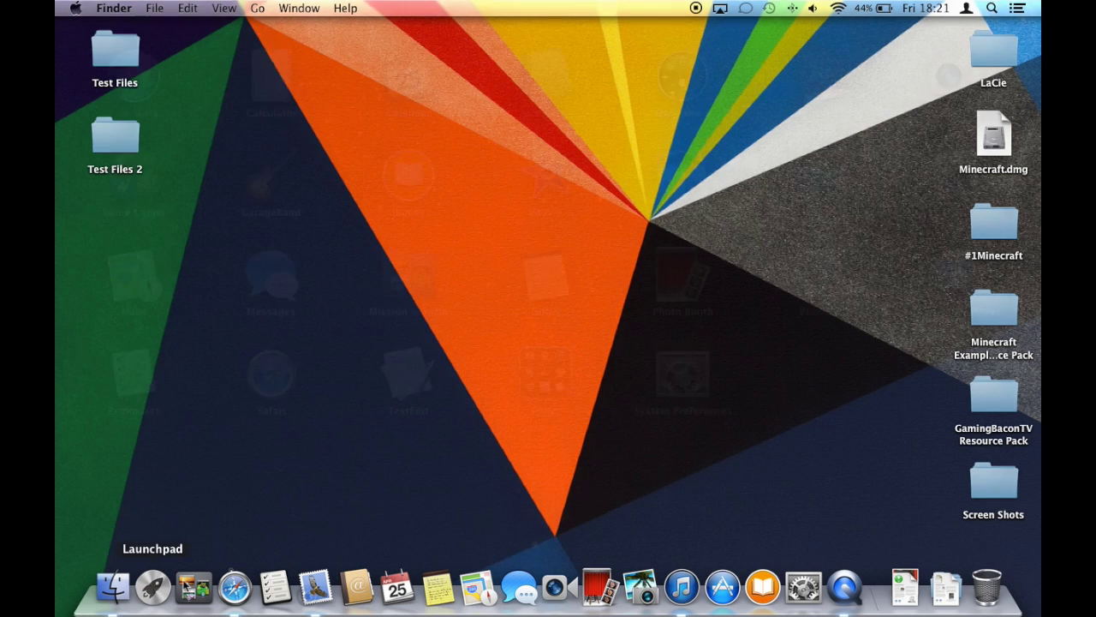
# Launch Unclutter from the second page of Launchpad
pyautogui.click(152, 586)
pyautogui.scroll(-2, 293, 306)
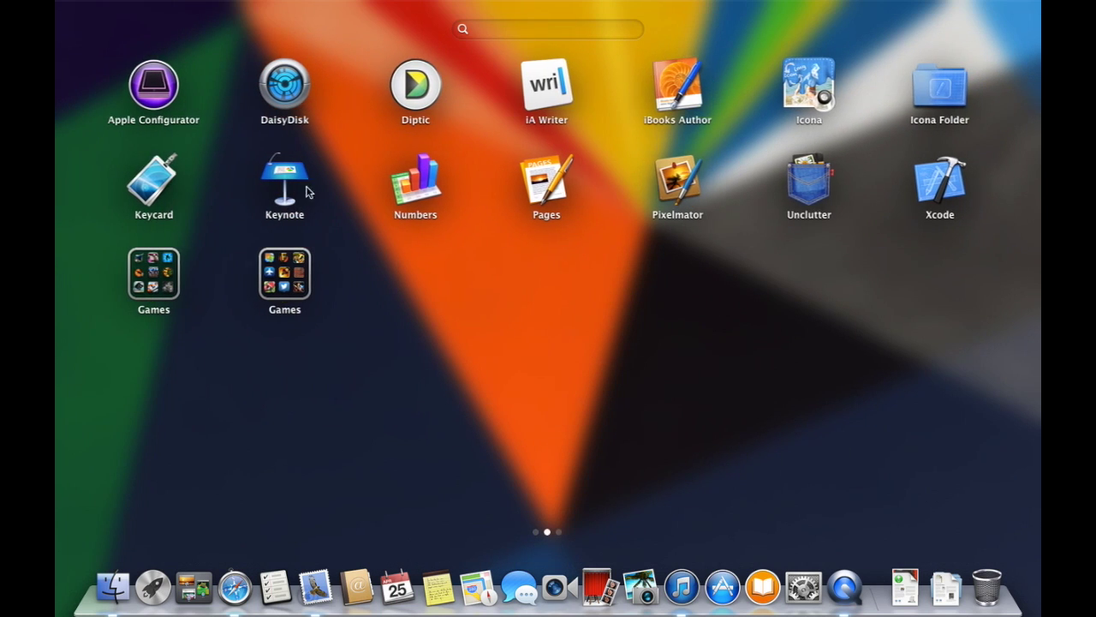
pyautogui.click(820, 188)
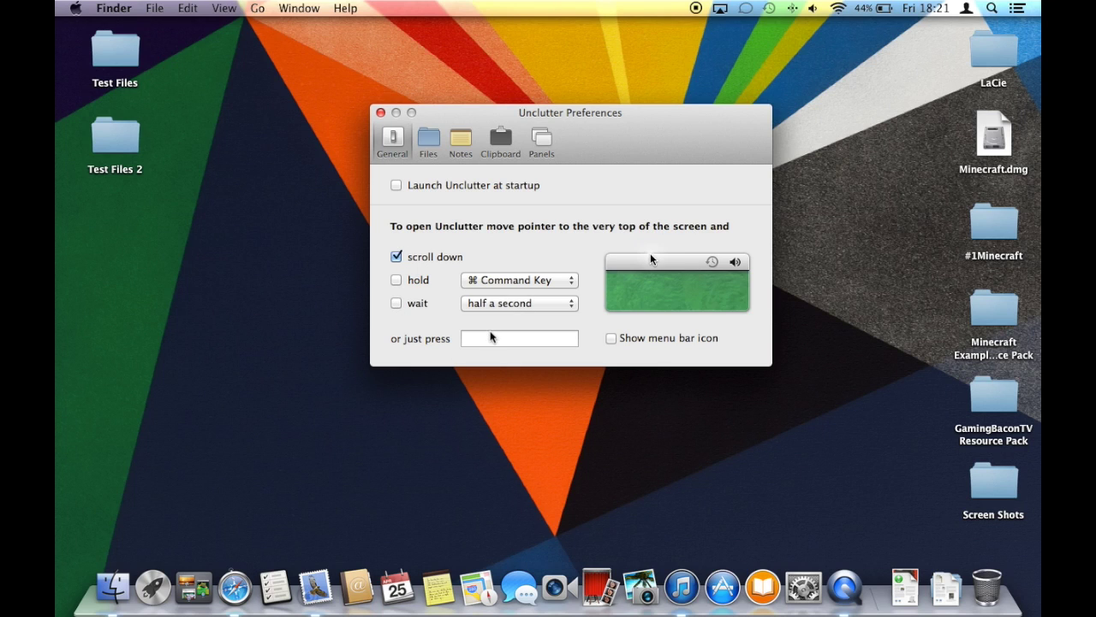
# Check the General hold-key and wait-duration choices, keeping the half-second wait
pyautogui.click(534, 285)
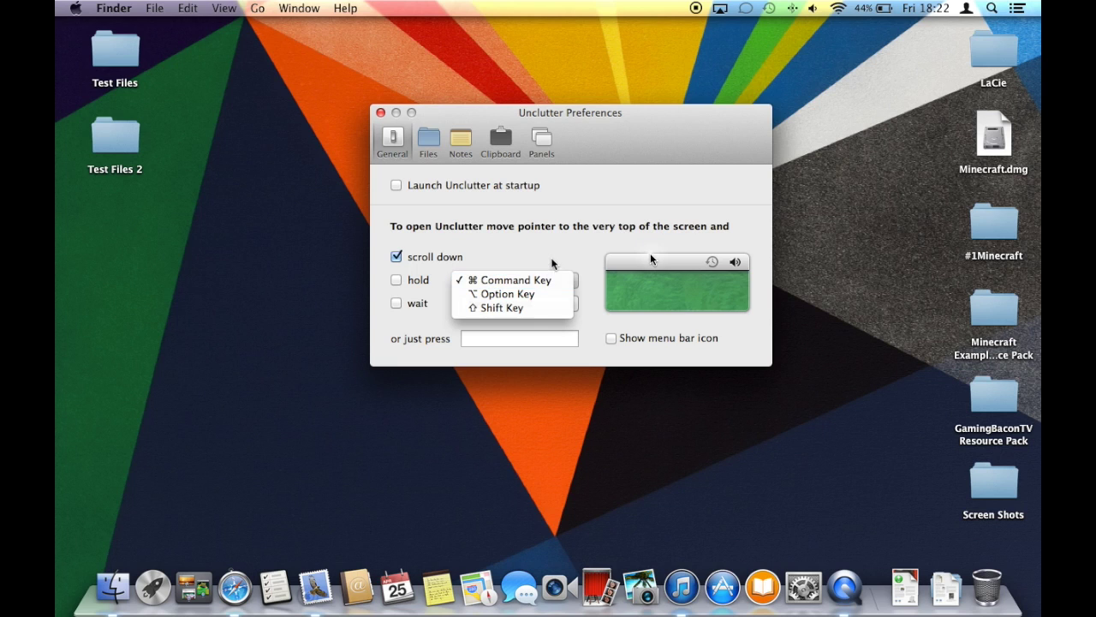
pyautogui.click(551, 255)
pyautogui.click(555, 284)
pyautogui.click(554, 254)
pyautogui.click(556, 304)
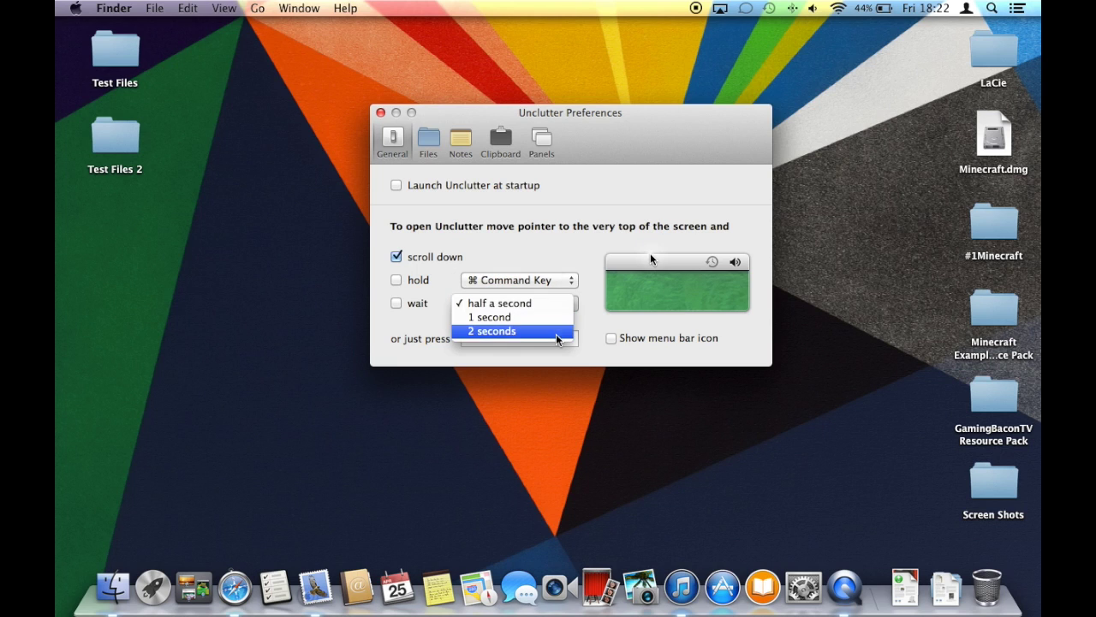
pyautogui.click(424, 140)
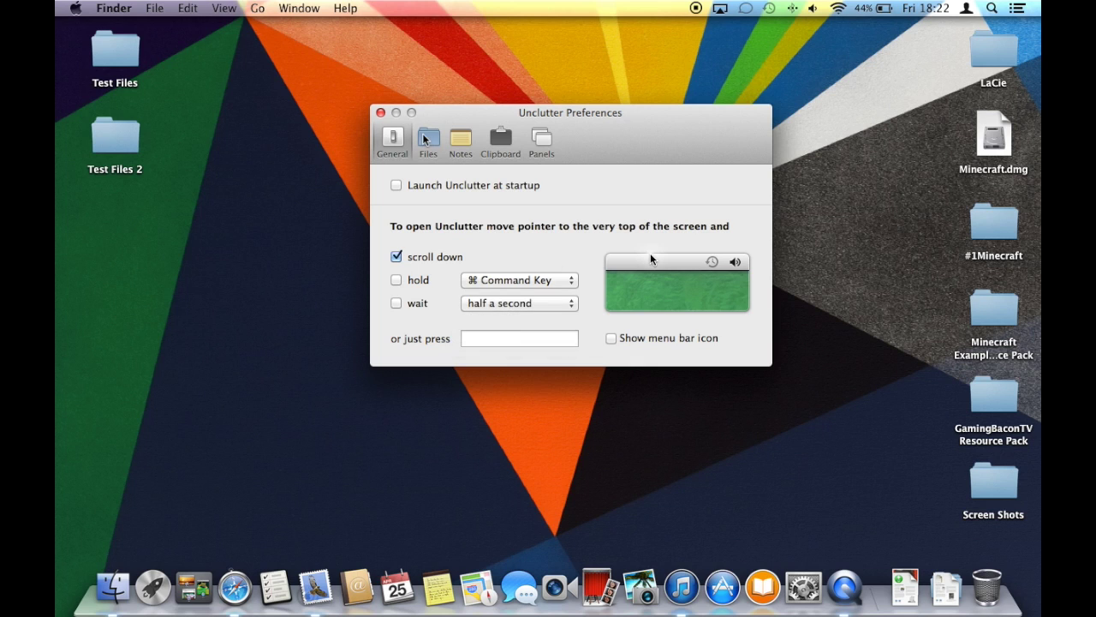
# Review the Files, Notes, Clipboard and Panels settings, then close Preferences
pyautogui.click(424, 140)
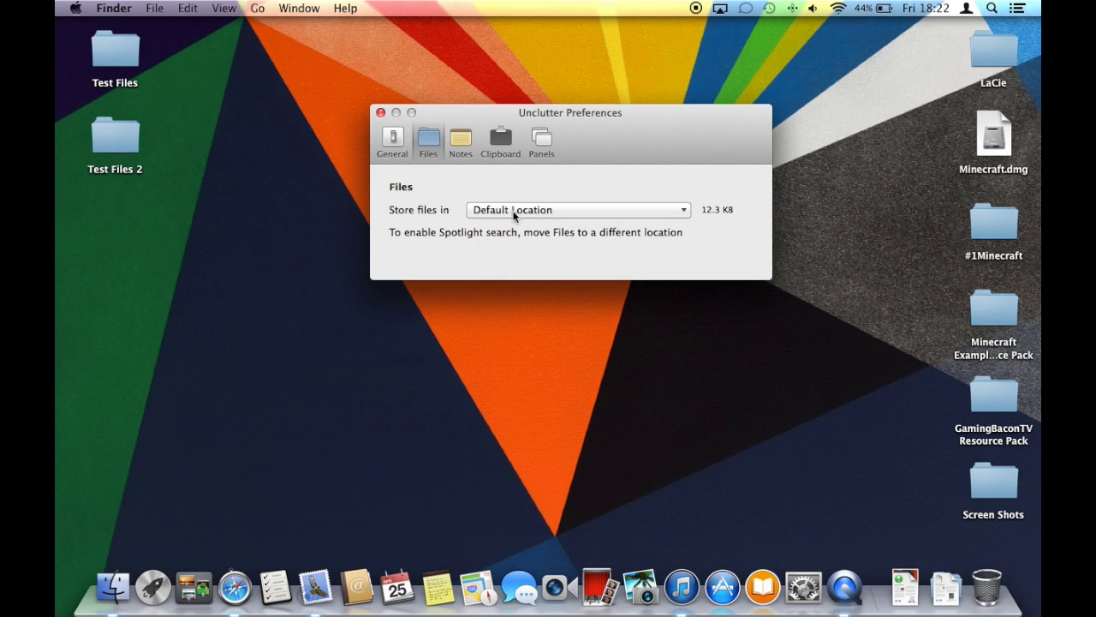
pyautogui.click(460, 144)
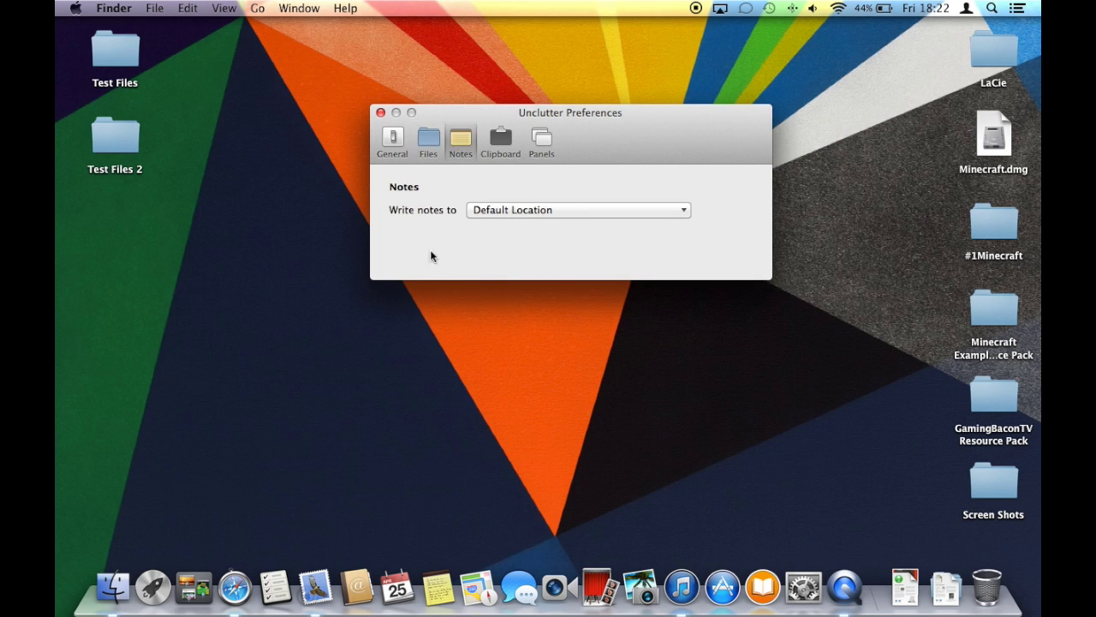
pyautogui.click(501, 142)
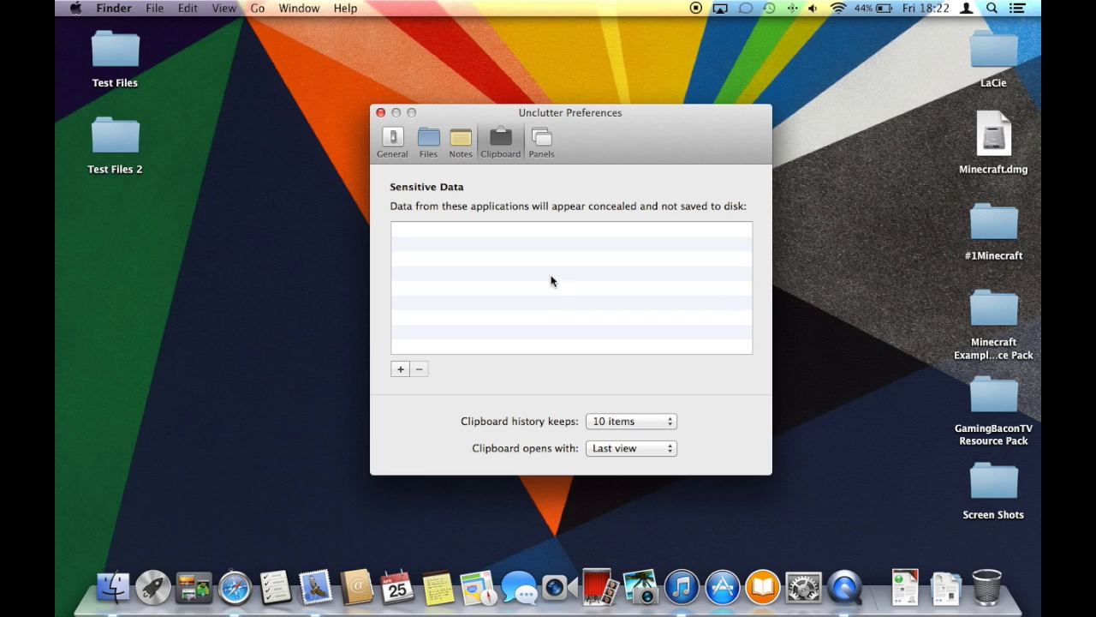
pyautogui.click(543, 142)
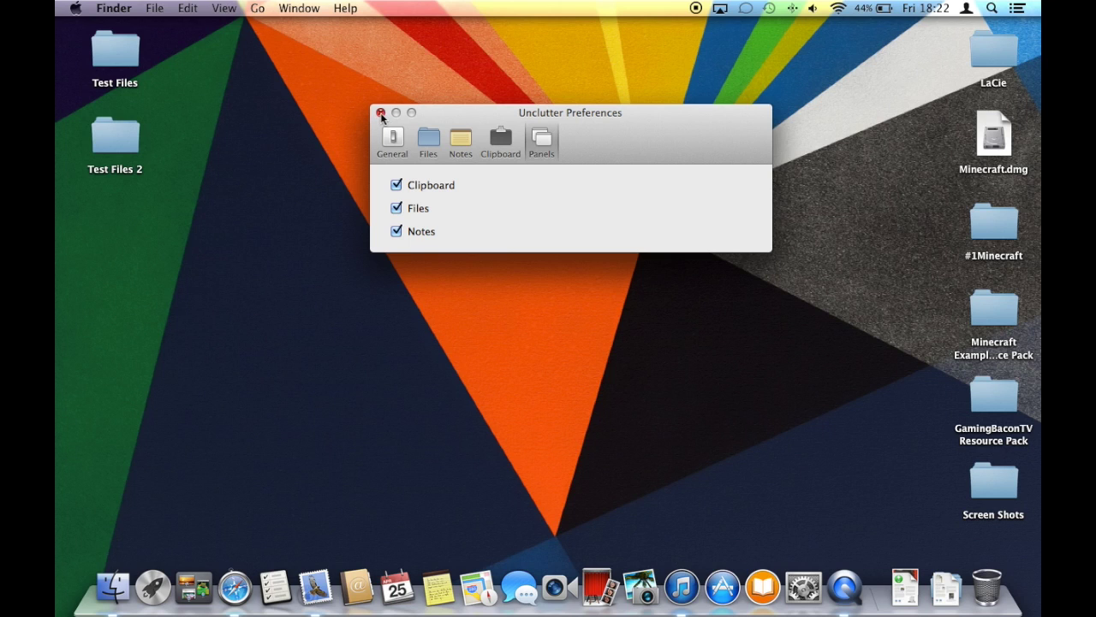
pyautogui.click(381, 113)
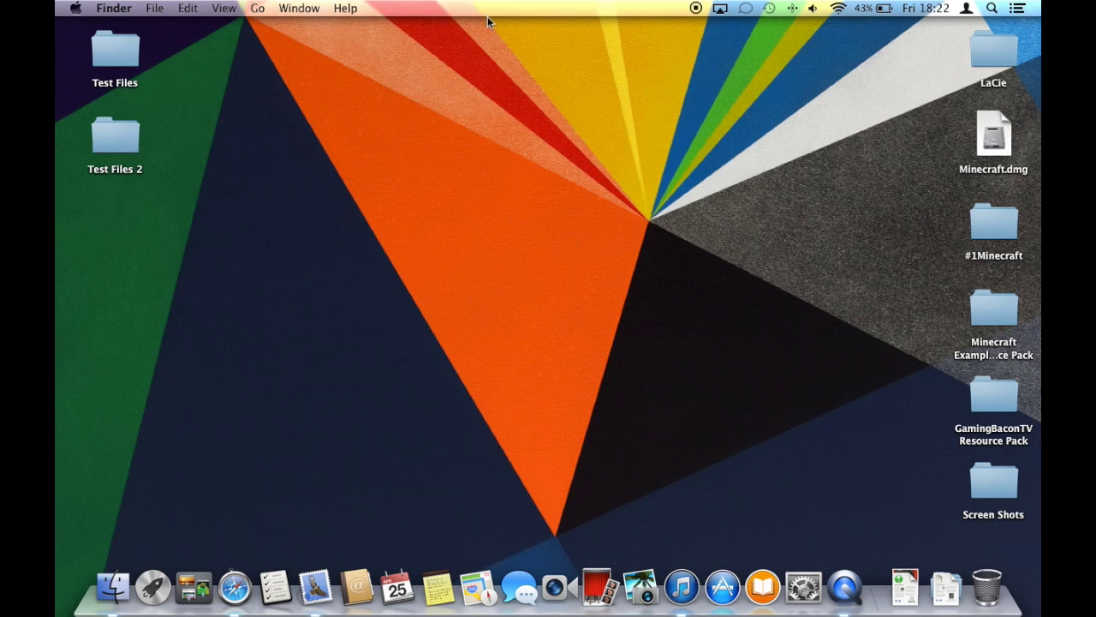
# Open the drop-down panel and reorder it, moving Files to the rightmost slot
pyautogui.scroll(-3, 487, 4)
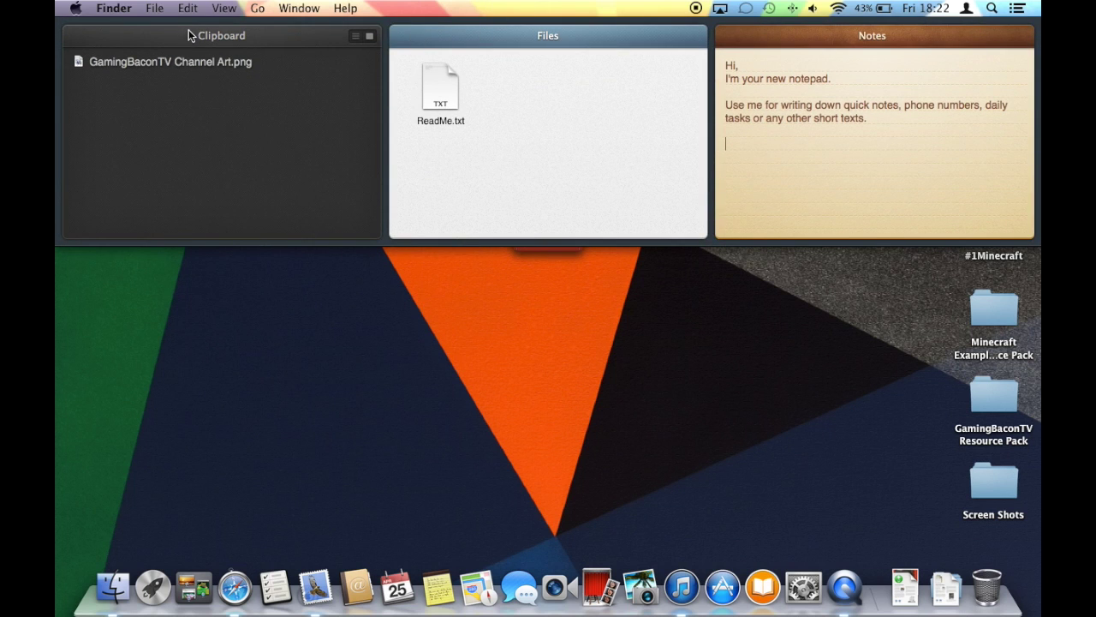
pyautogui.moveTo(197, 37); pyautogui.dragTo(138, 28)
pyautogui.moveTo(393, 29); pyautogui.dragTo(475, 30)
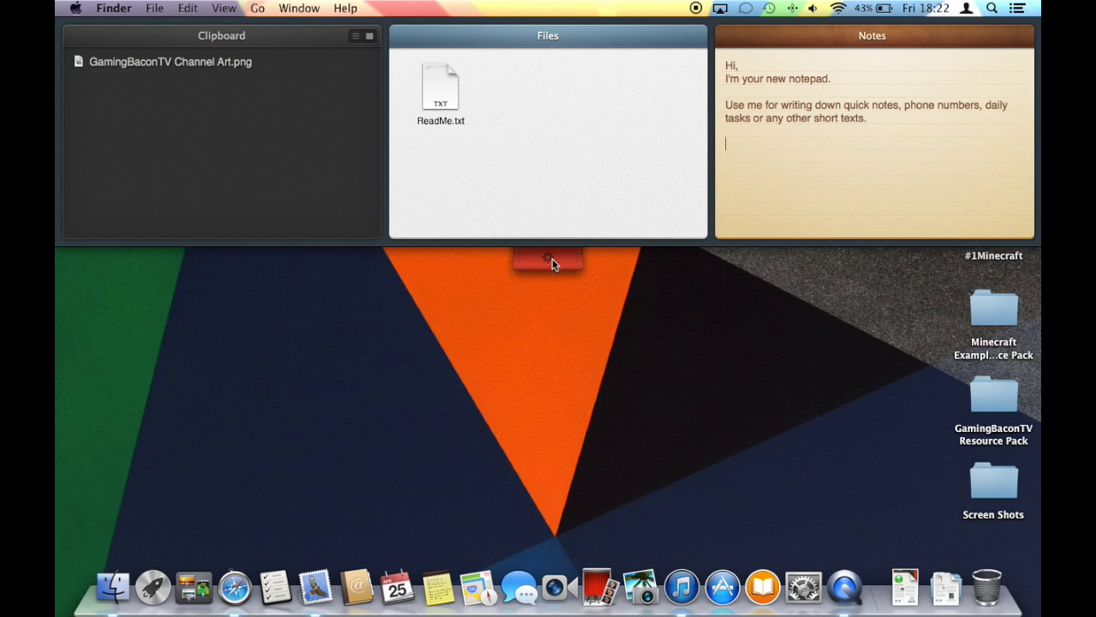
# Reopen Unclutter's Preferences from the gear menu, then close it
pyautogui.click(548, 262)
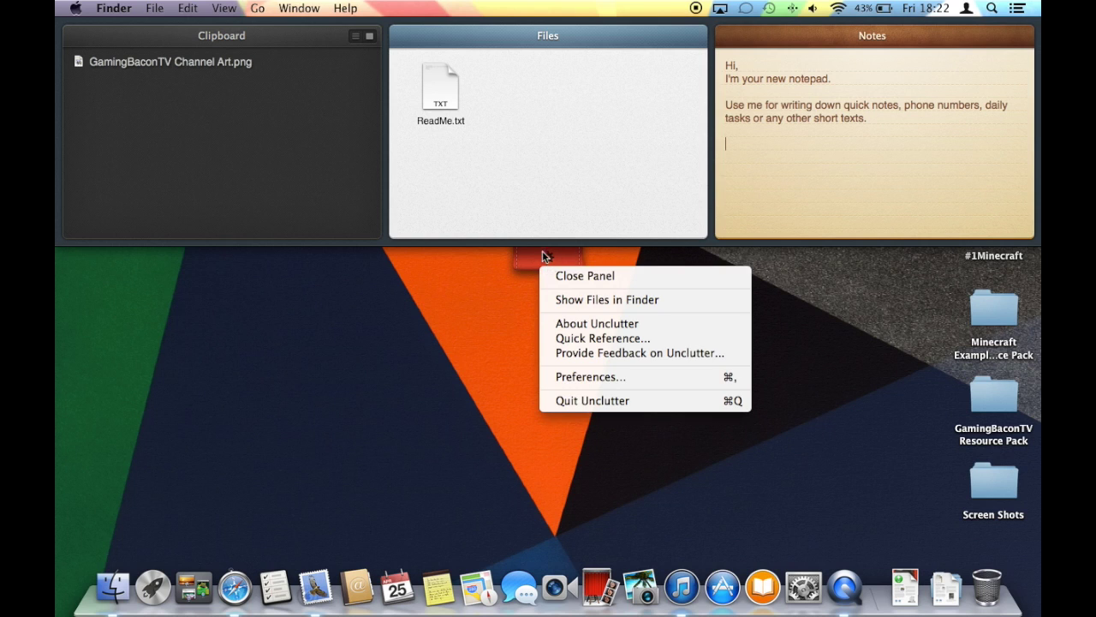
pyautogui.click(587, 378)
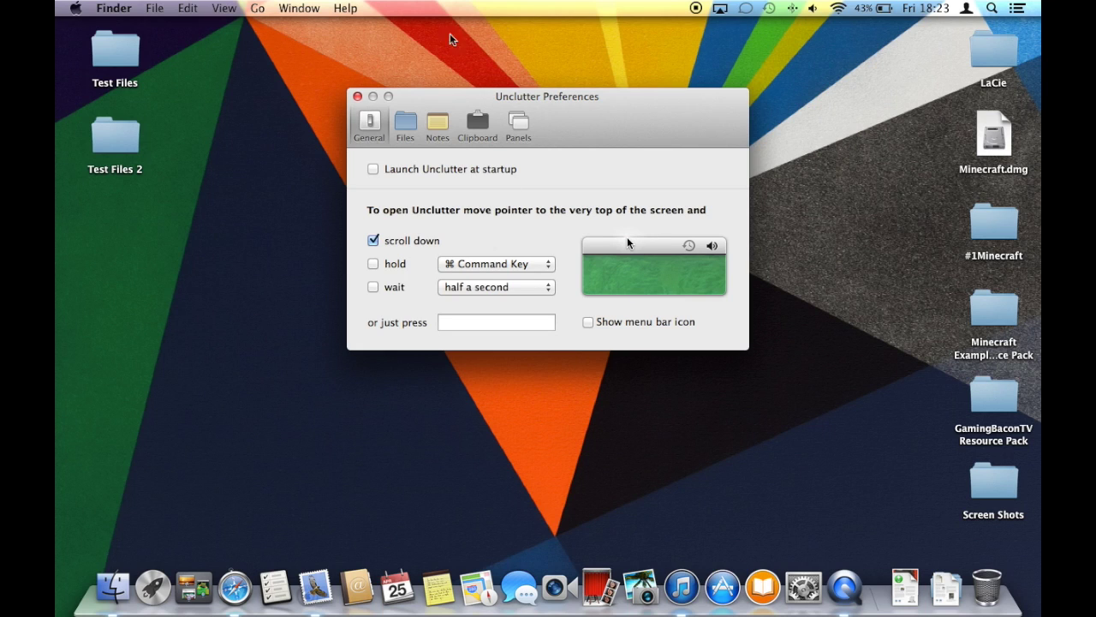
pyautogui.click(358, 96)
# Drag Test Files and Test Files 2 into the Files panel, then drag them back out
pyautogui.moveTo(413, 281); pyautogui.dragTo(540, 99)
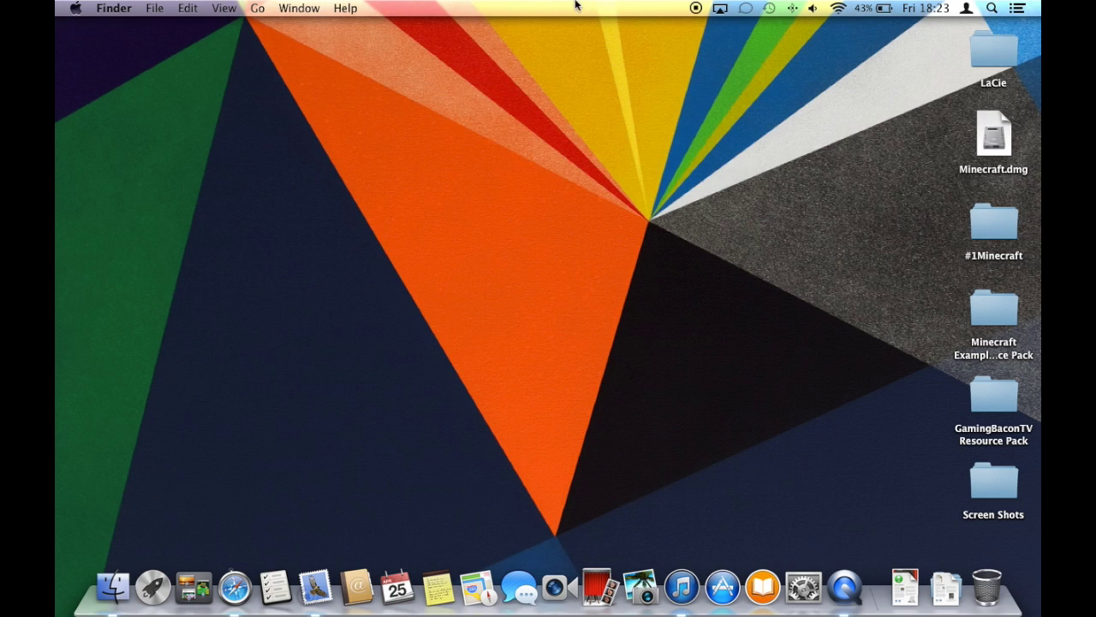
pyautogui.scroll(-2, 555, 7)
pyautogui.moveTo(629, 157); pyautogui.dragTo(437, 164)
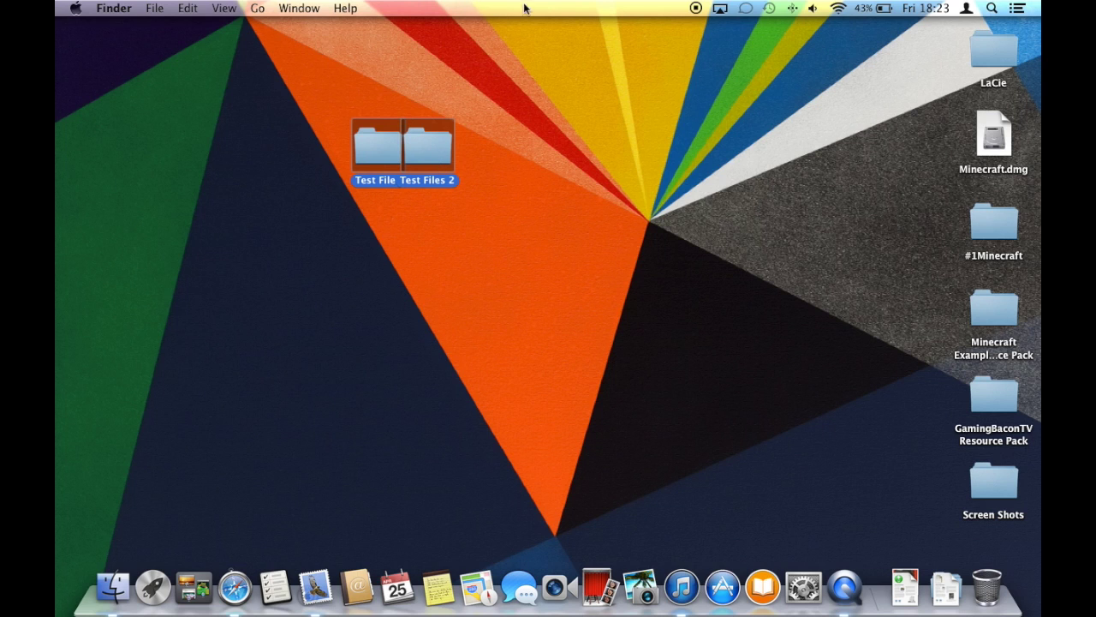
pyautogui.scroll(-2, 548, 7)
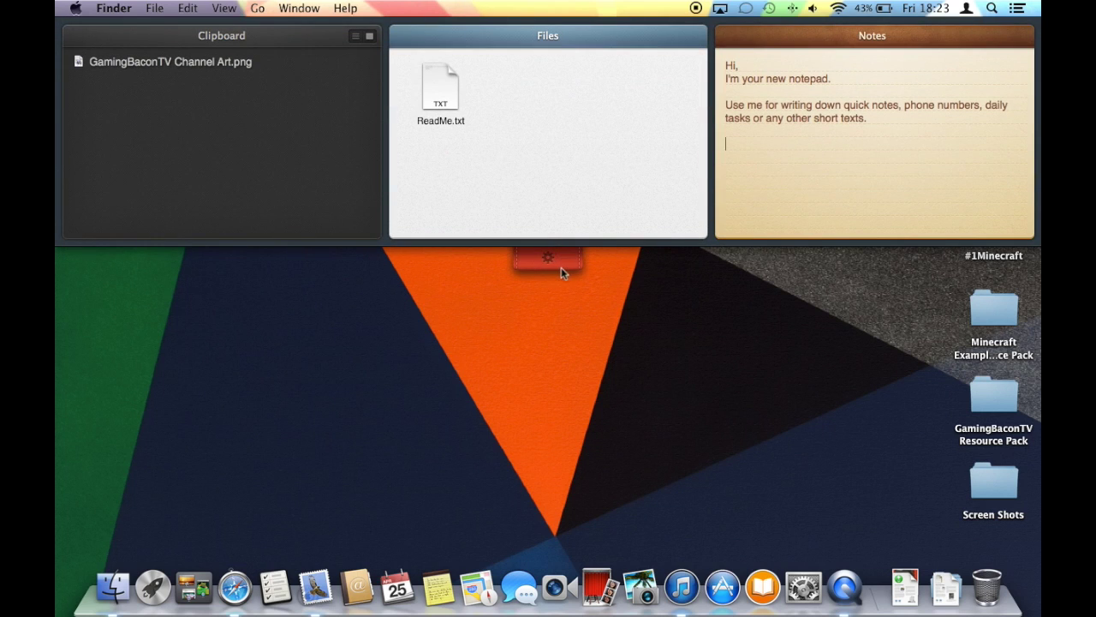
# Toggle the panel checkboxes so only Files stays enabled, then close Preferences
pyautogui.click(547, 256)
pyautogui.click(631, 379)
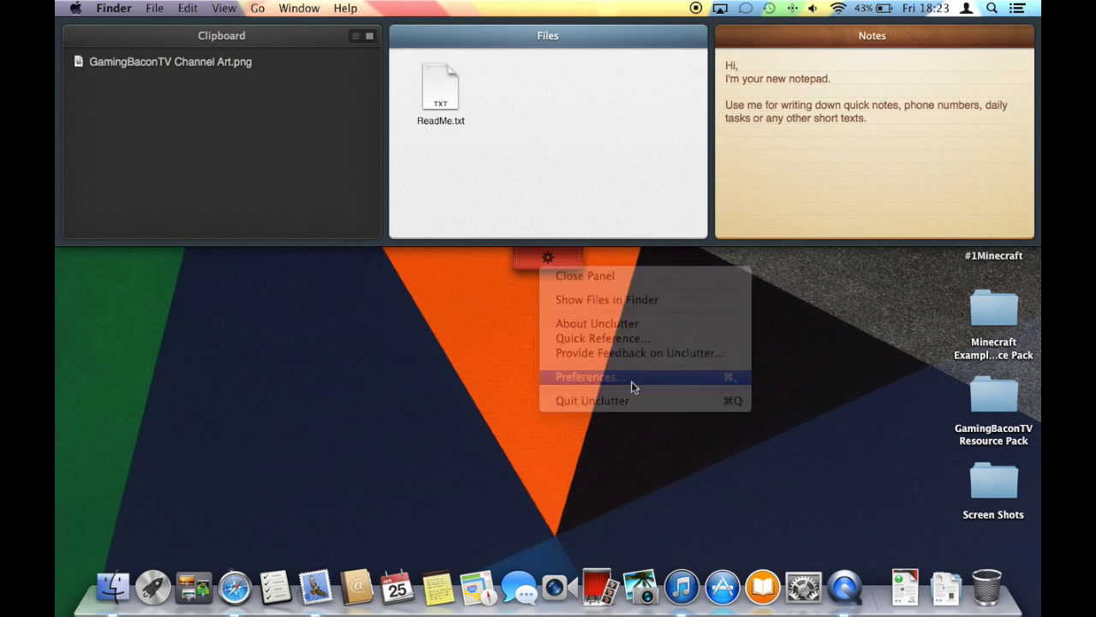
pyautogui.click(524, 133)
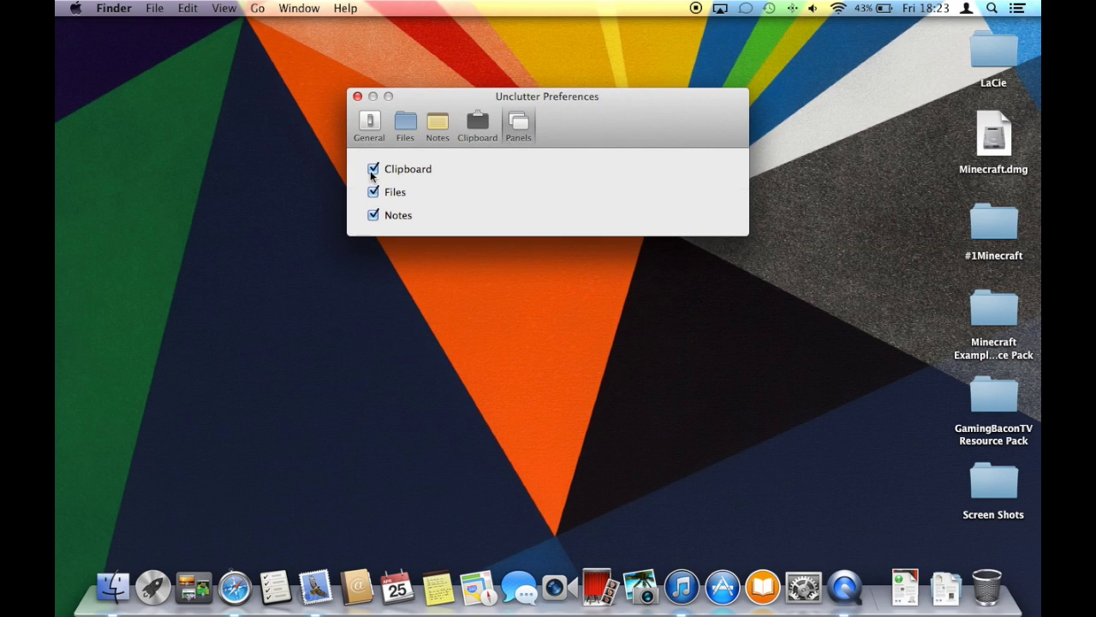
pyautogui.click(373, 171)
pyautogui.click(374, 193)
pyautogui.click(374, 193)
pyautogui.click(373, 170)
pyautogui.click(373, 215)
pyautogui.click(373, 168)
pyautogui.click(357, 96)
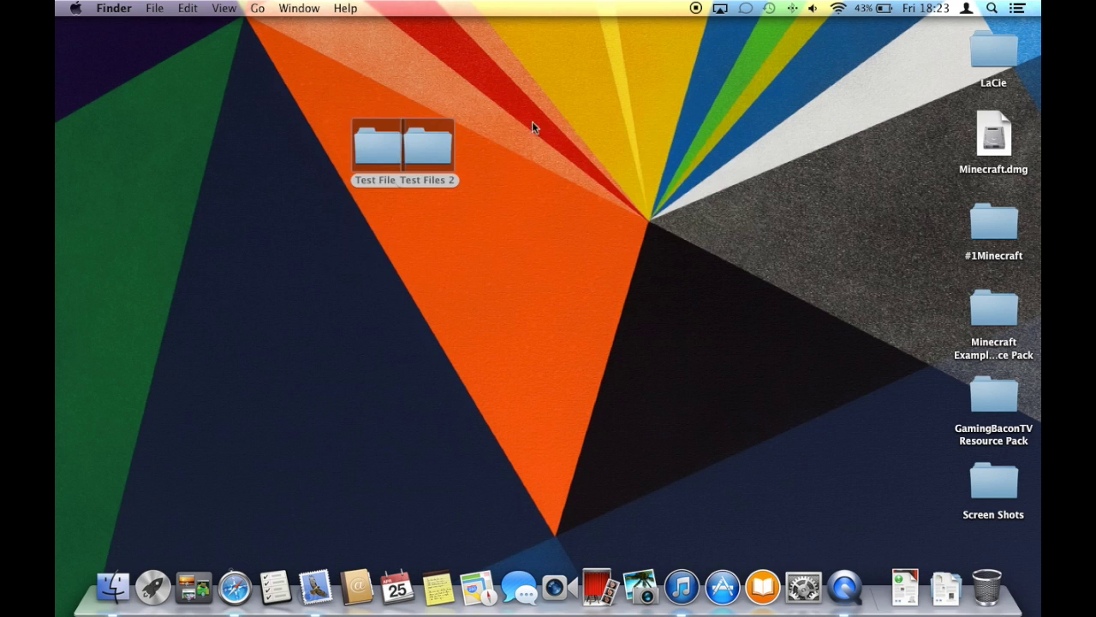
# Open the drop-down panel to check it, then close the Files panel
pyautogui.scroll(-3, 509, 3)
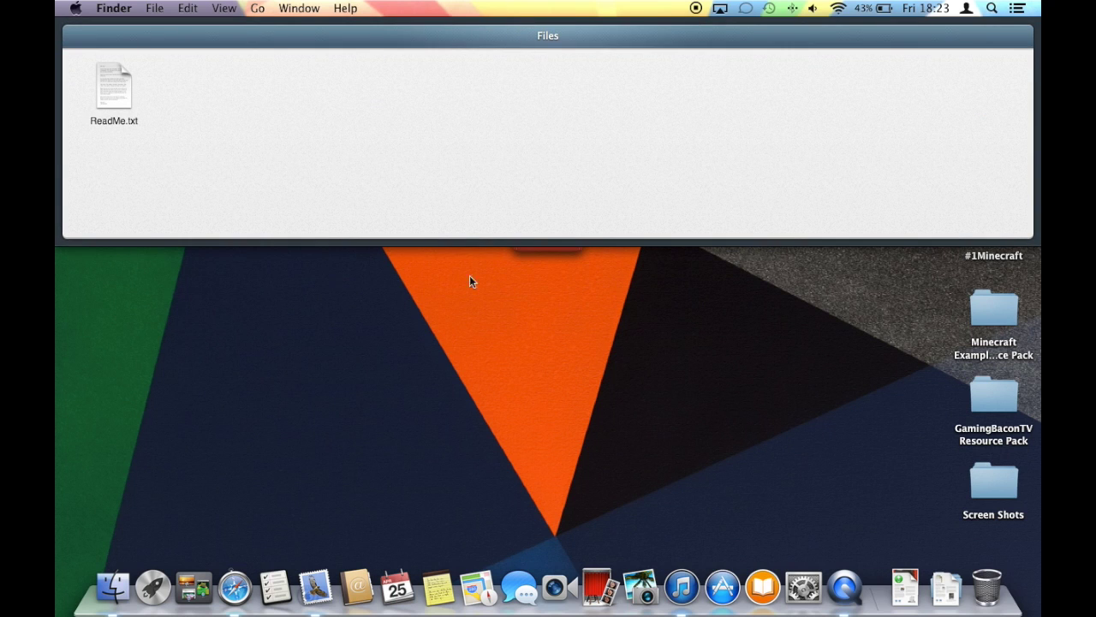
pyautogui.click(633, 393)
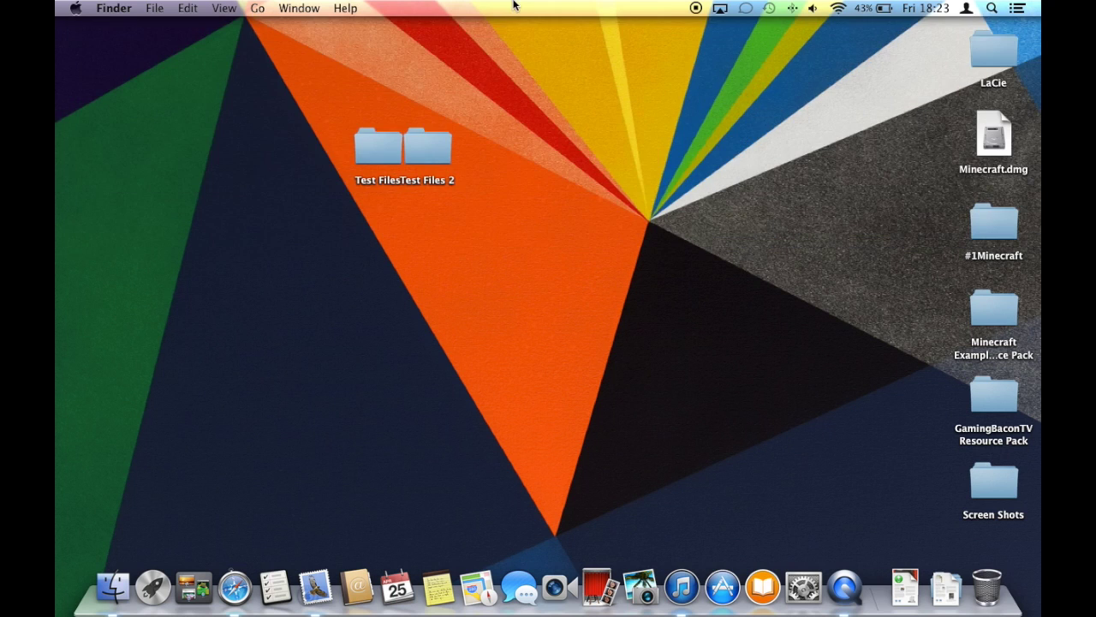
pyautogui.scroll(-3, 497, 4)
# Enable only the Clipboard panel, with Files and Notes turned off, and close Preferences
pyautogui.click(547, 255)
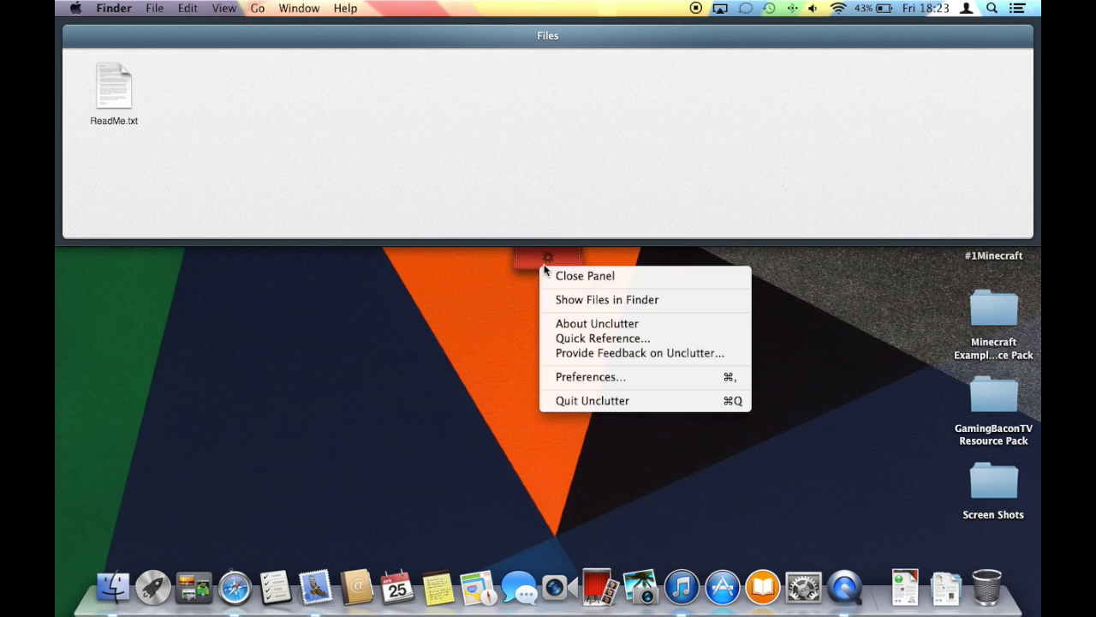
pyautogui.click(624, 376)
pyautogui.click(518, 130)
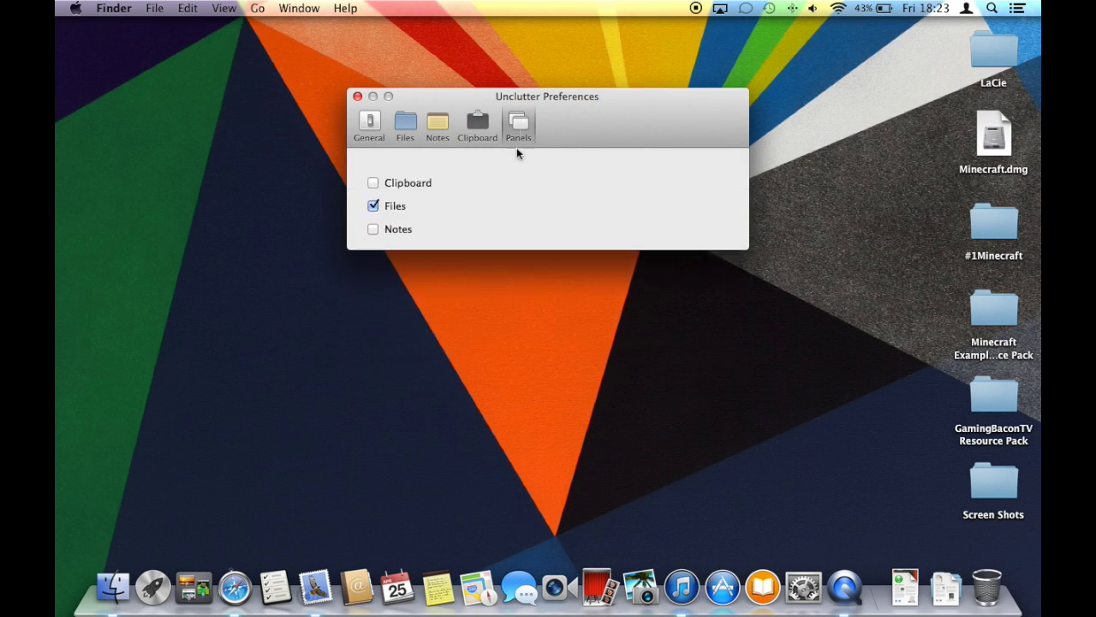
pyautogui.click(373, 170)
pyautogui.click(373, 215)
pyautogui.click(374, 192)
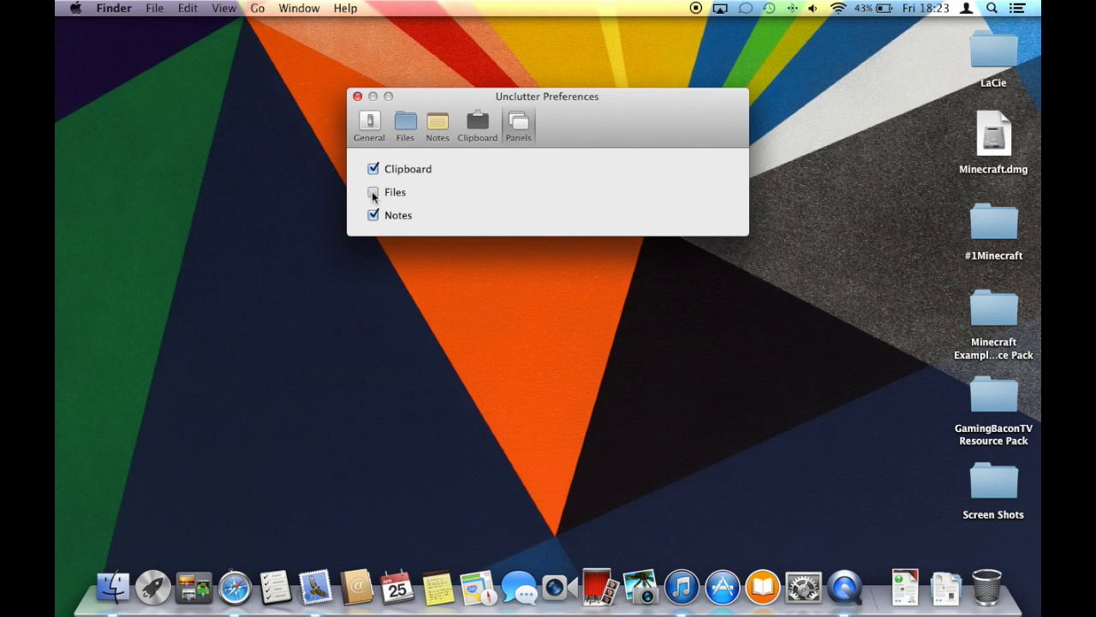
pyautogui.click(373, 170)
pyautogui.click(373, 215)
pyautogui.click(374, 215)
pyautogui.click(373, 192)
pyautogui.click(373, 169)
pyautogui.click(374, 192)
pyautogui.click(374, 215)
pyautogui.click(357, 96)
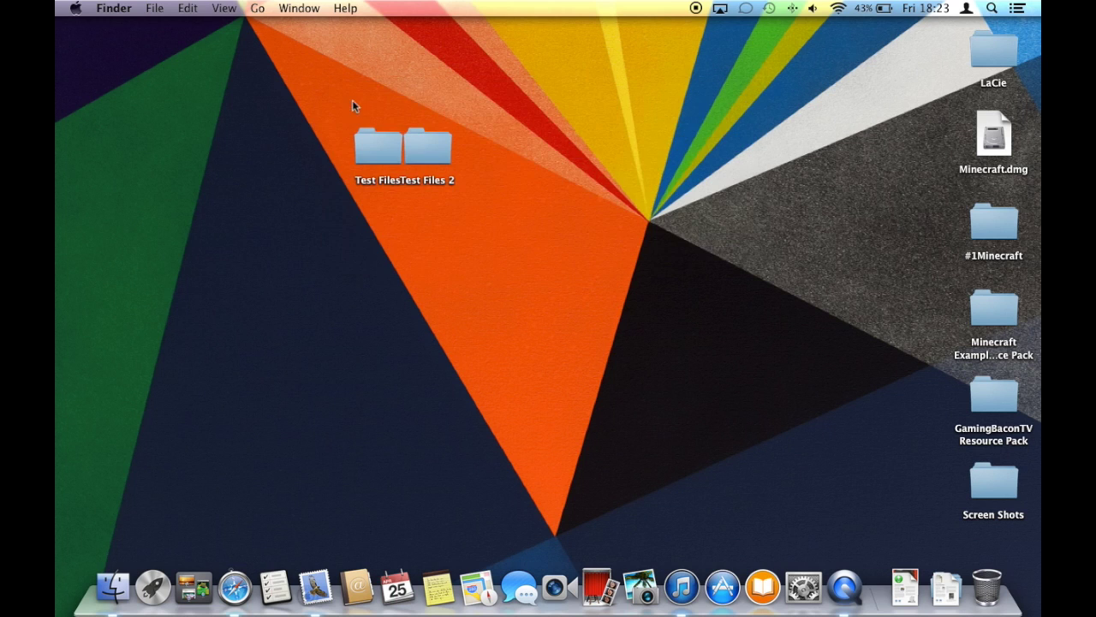
# Open the drop-down panel and bring up Unclutter's Preferences from its gear menu
pyautogui.scroll(-2, 480, 7)
pyautogui.scroll(2, 497, 7)
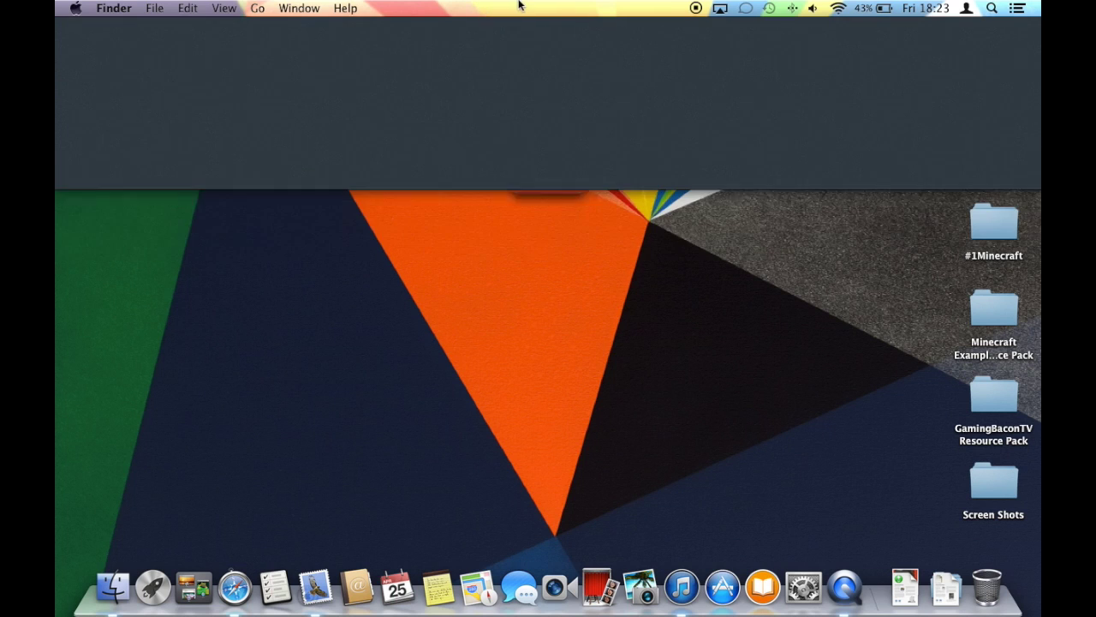
pyautogui.scroll(-2, 509, 10)
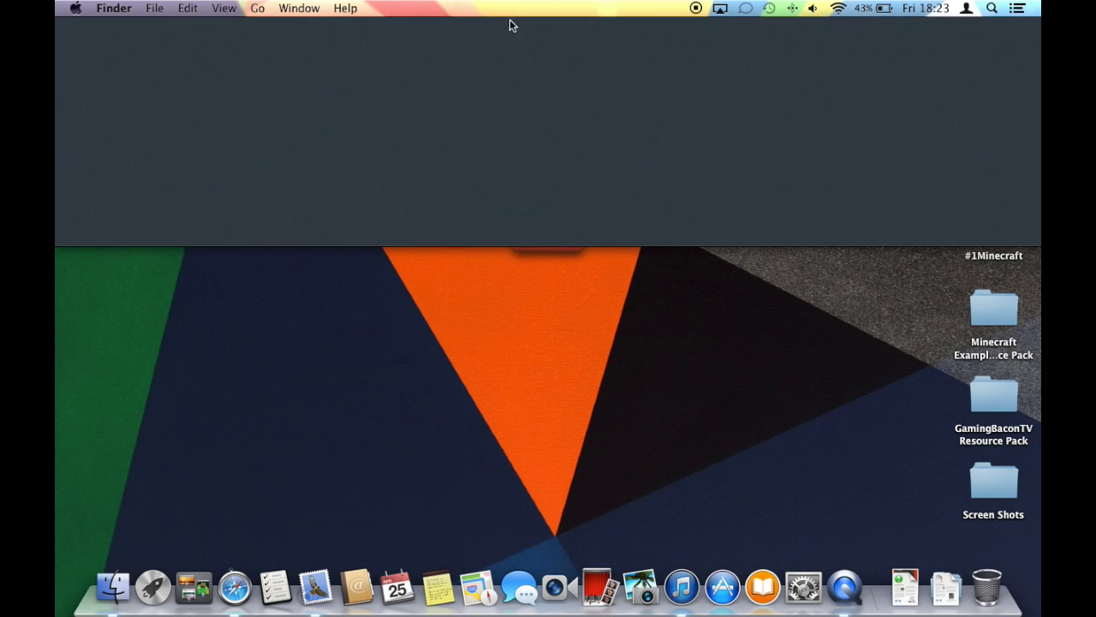
pyautogui.click(548, 255)
pyautogui.click(602, 366)
pyautogui.click(553, 259)
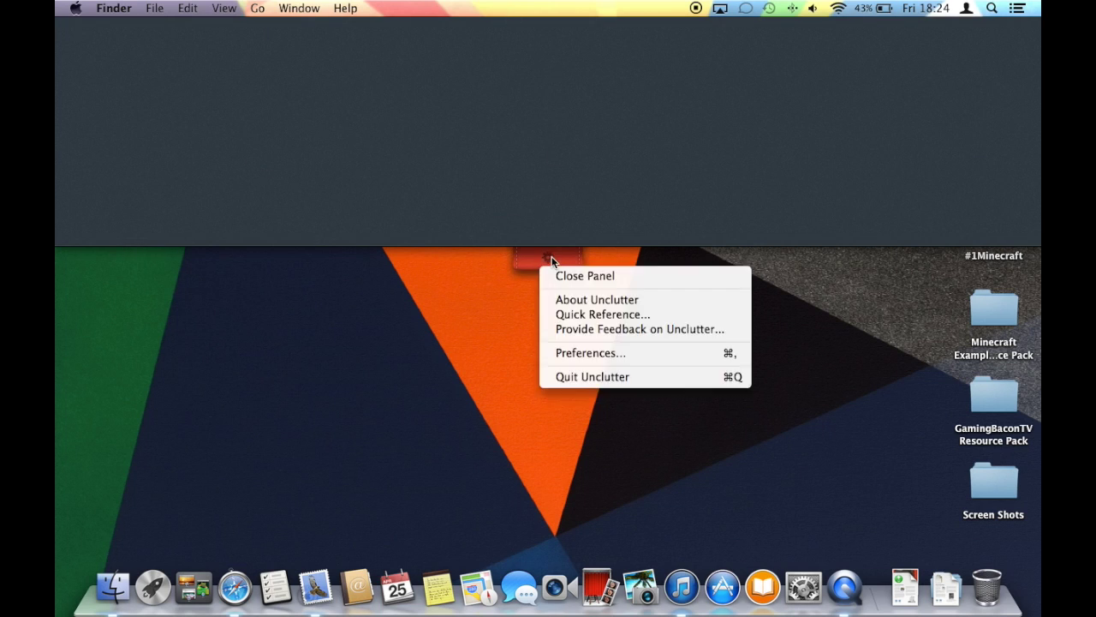
pyautogui.click(579, 357)
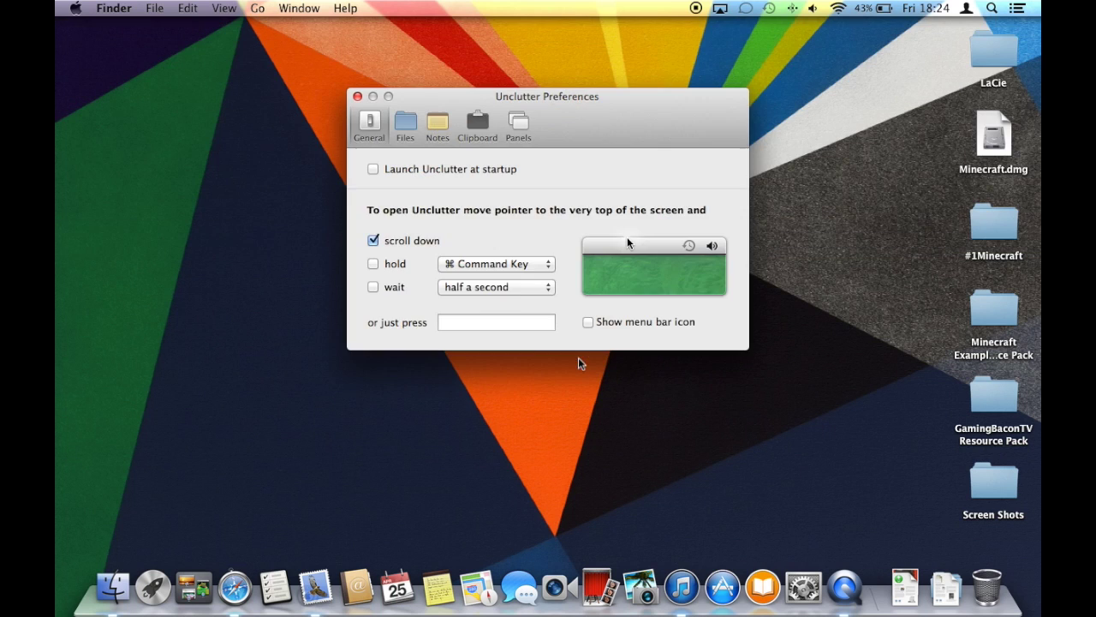
# Enable the Clipboard, Files and Notes panels, then select both Test Files folders
pyautogui.click(518, 125)
pyautogui.click(374, 168)
pyautogui.click(374, 191)
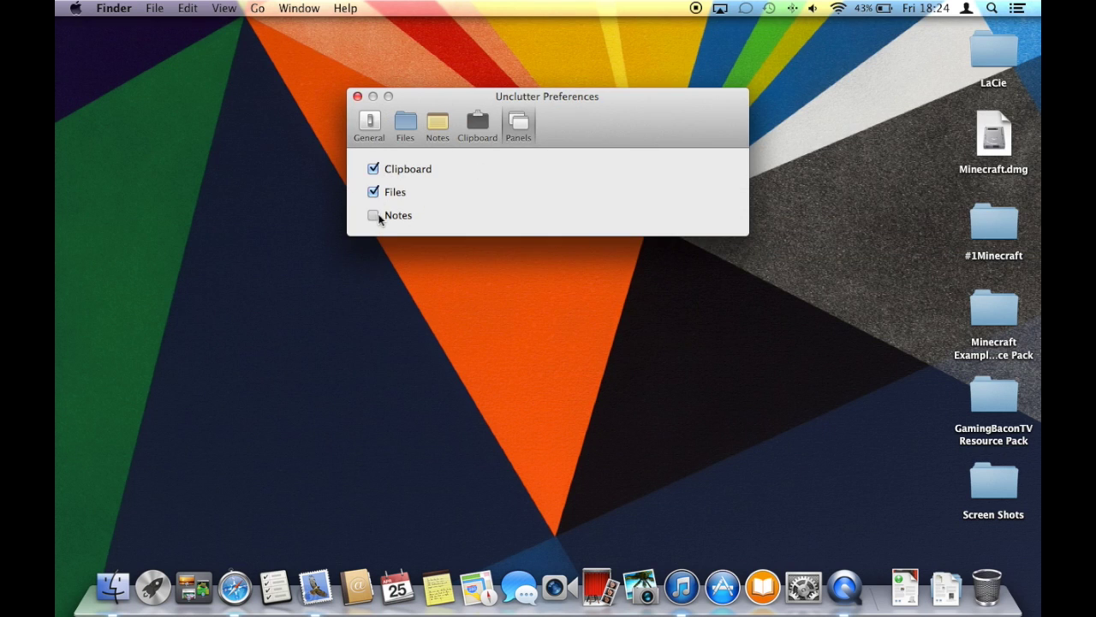
pyautogui.click(373, 215)
pyautogui.click(358, 97)
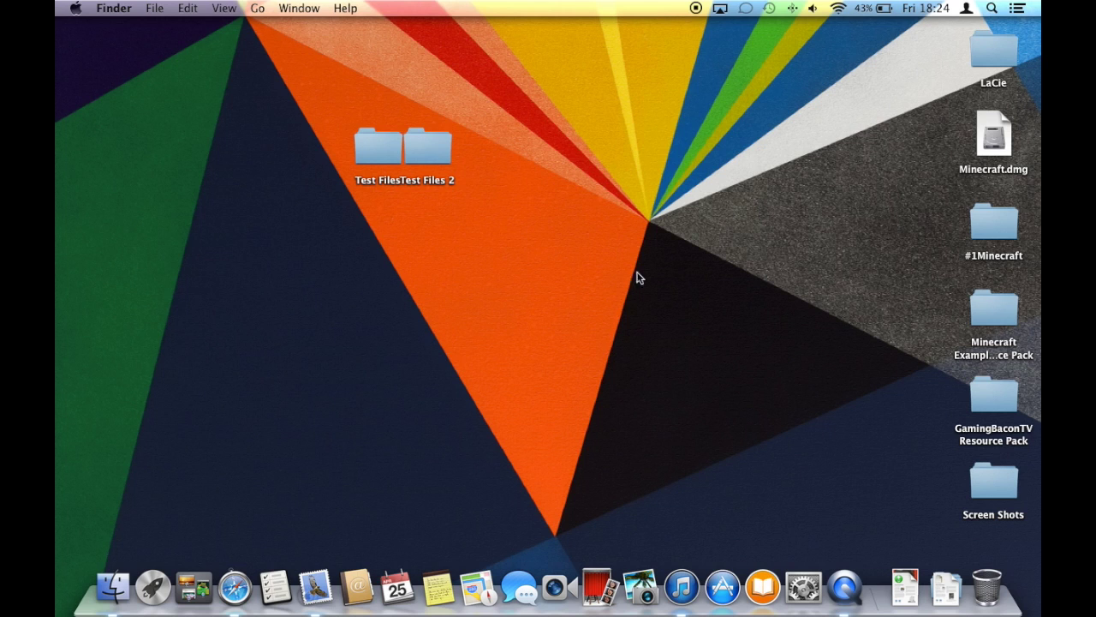
pyautogui.moveTo(610, 286); pyautogui.dragTo(377, 138)
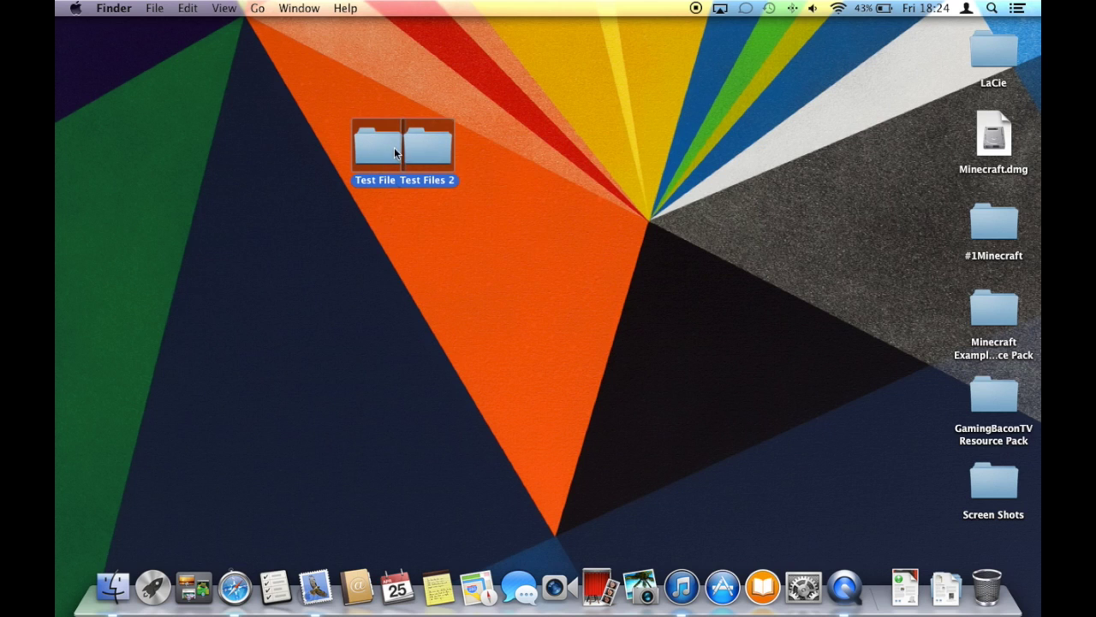
pyautogui.rightClick(394, 152)
# Move both Test Files folders to the Trash and search the App Store for 'unclutter'
pyautogui.click(441, 203)
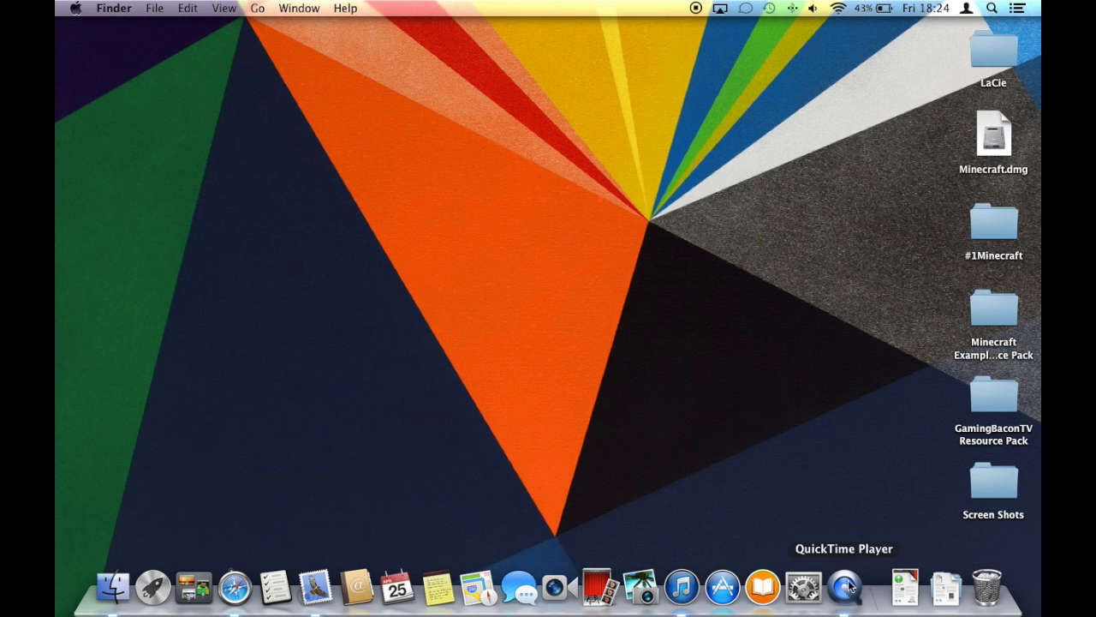
pyautogui.click(722, 586)
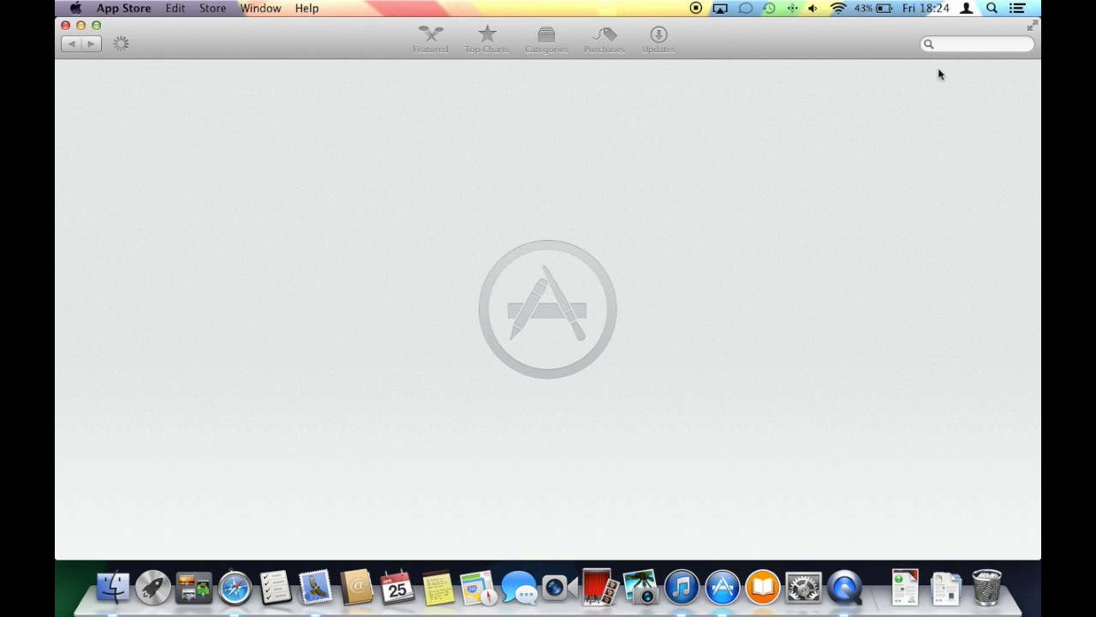
pyautogui.click(964, 44)
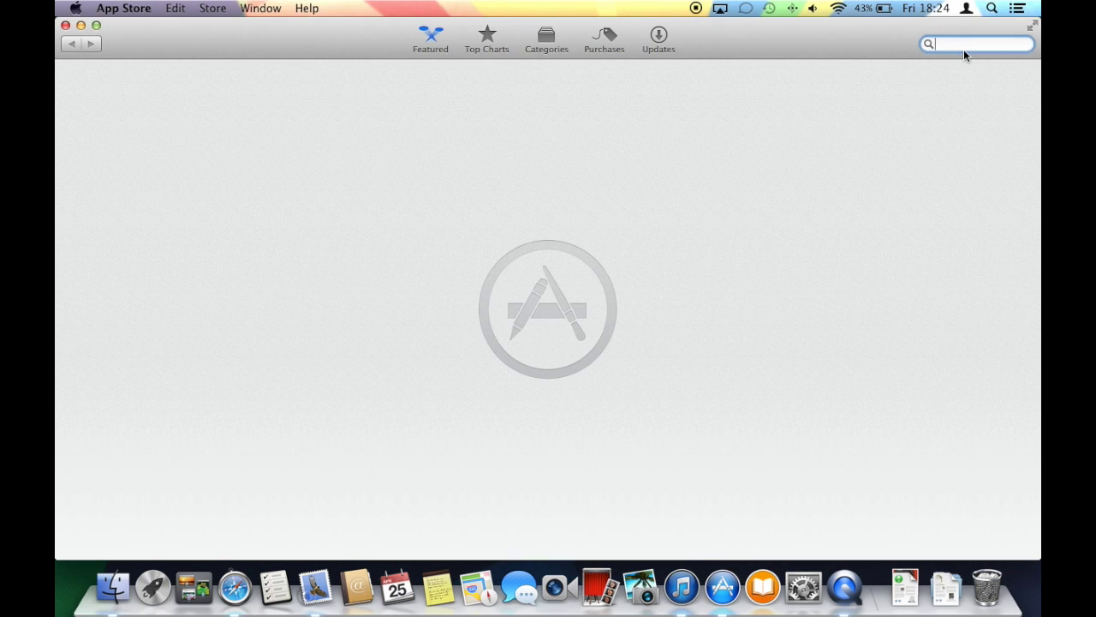
pyautogui.write('unclutter')
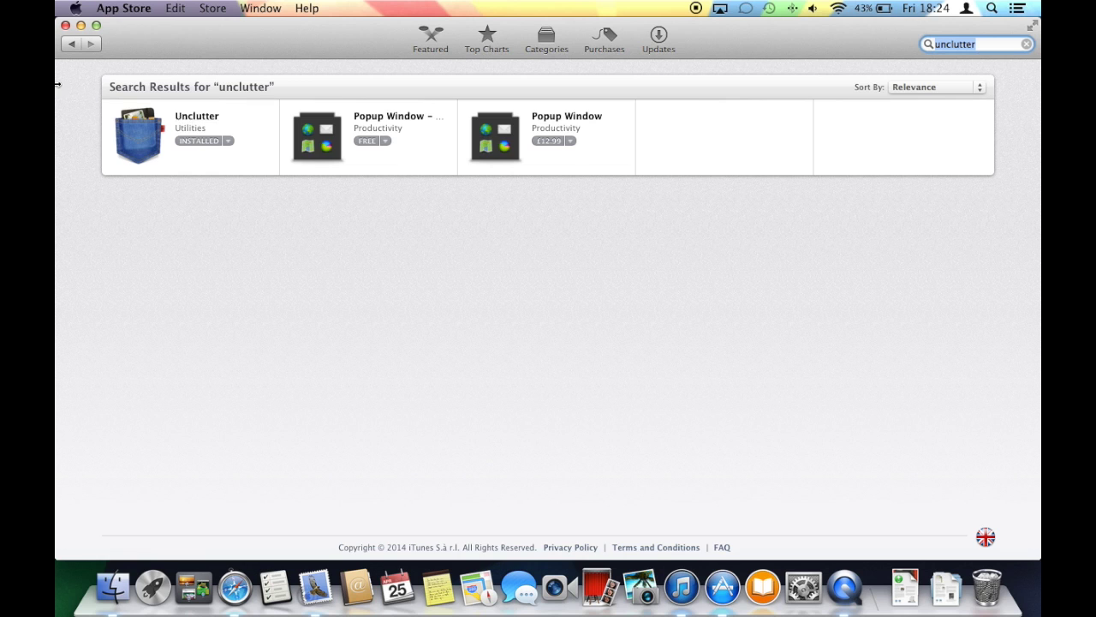
# View Unclutter's App Store product page, scrolling through it, then close the store
pyautogui.click(190, 122)
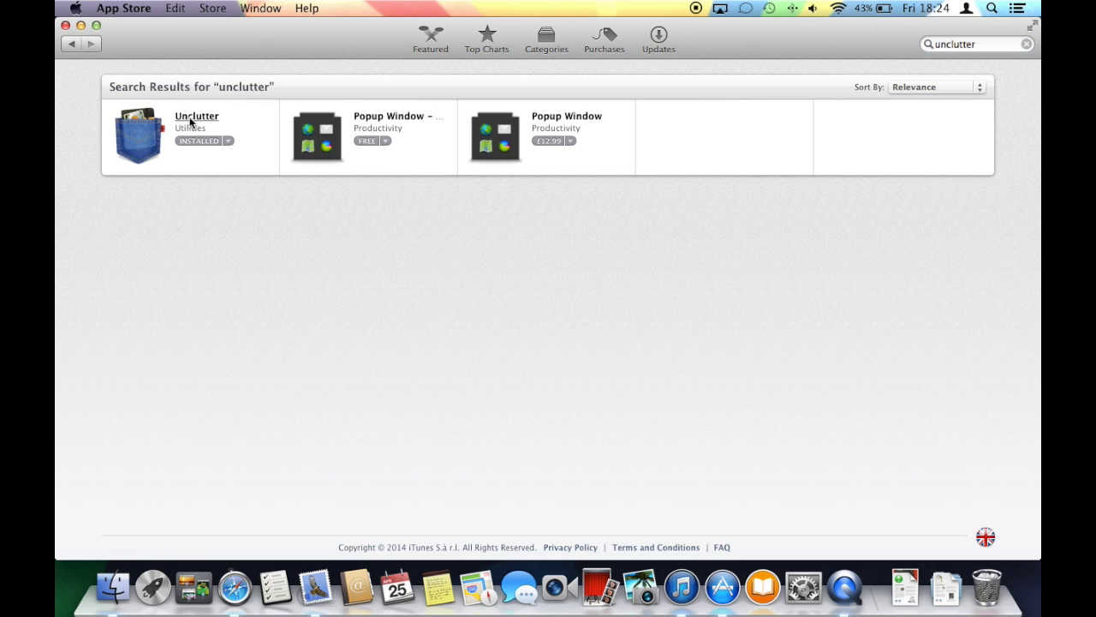
pyautogui.click(189, 118)
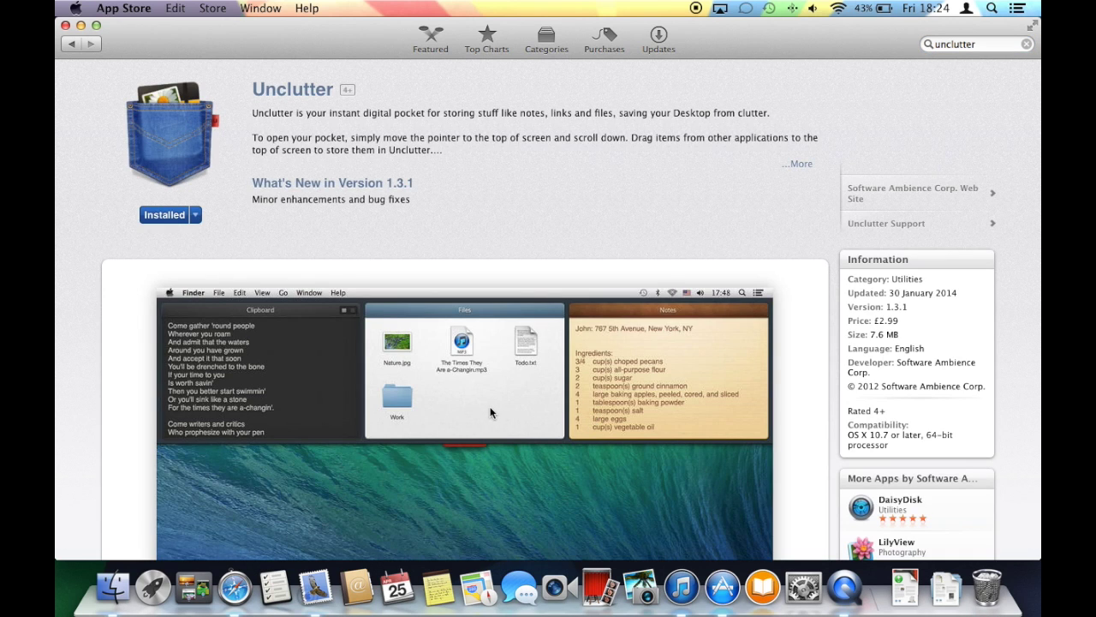
pyautogui.scroll(-6, 504, 404)
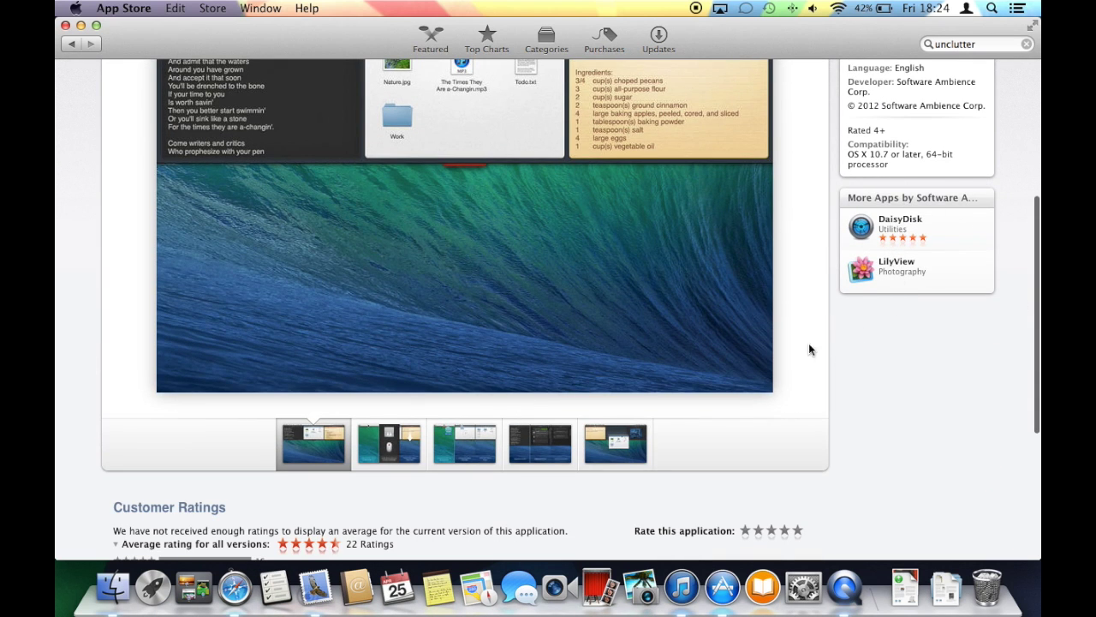
pyautogui.scroll(-6, 653, 399)
pyautogui.scroll(12, 643, 387)
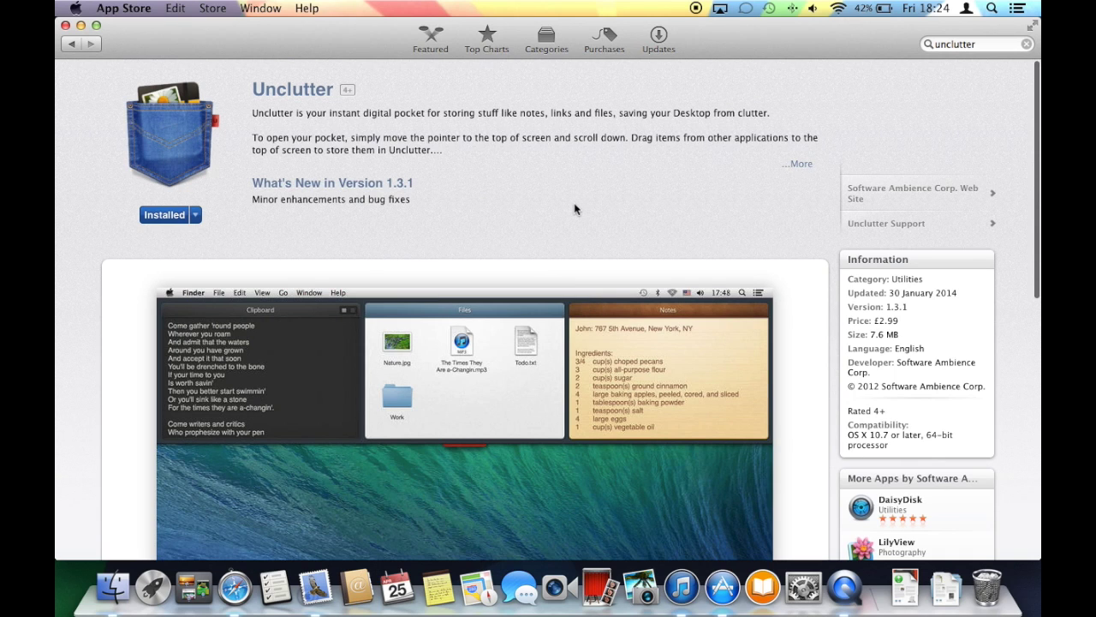
pyautogui.click(65, 26)
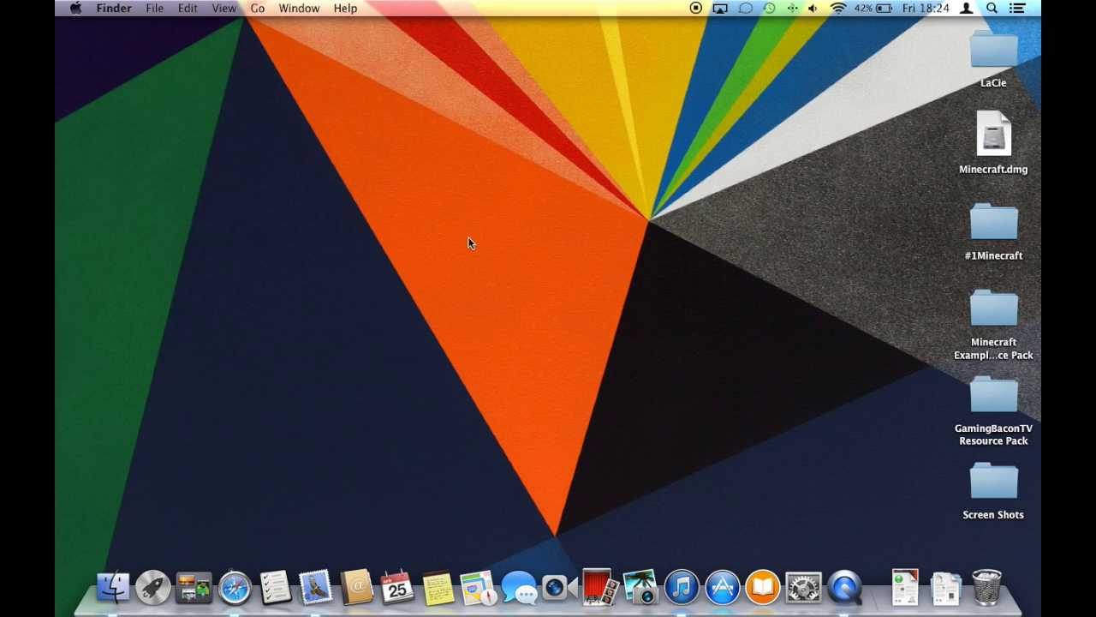